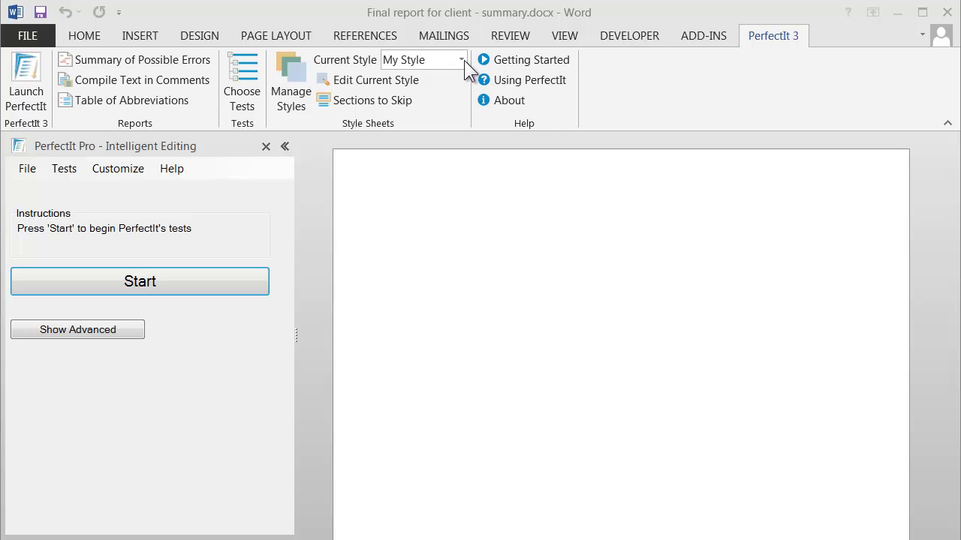
- Make the US House style the current style and open it for editing at its "acknowledgement" spelling entry
left_click(464, 62)
left_click(452, 241)
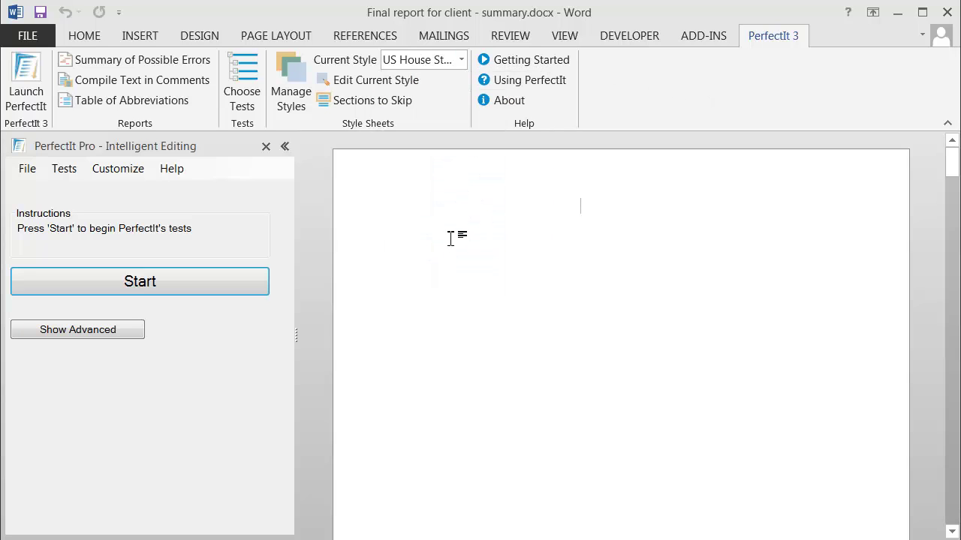
left_click(382, 79)
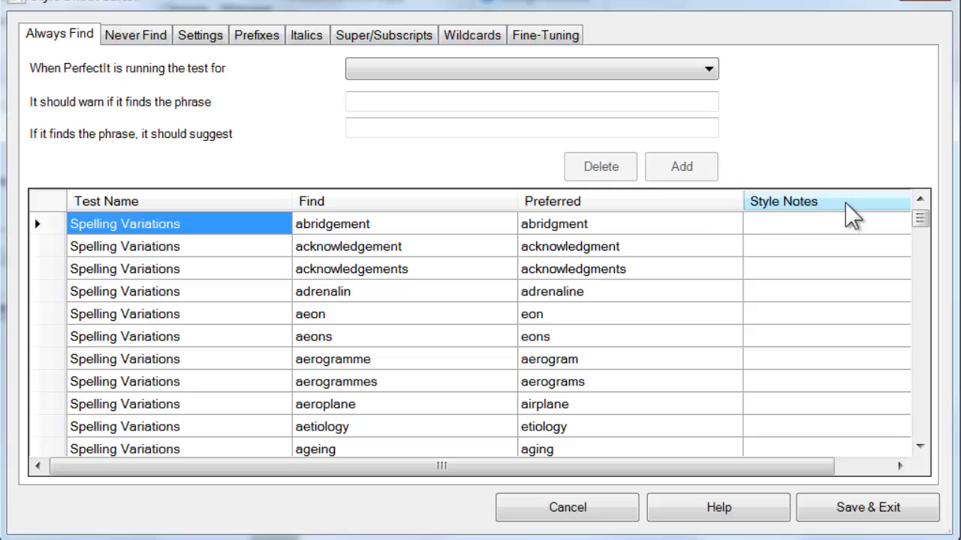
left_click(404, 254)
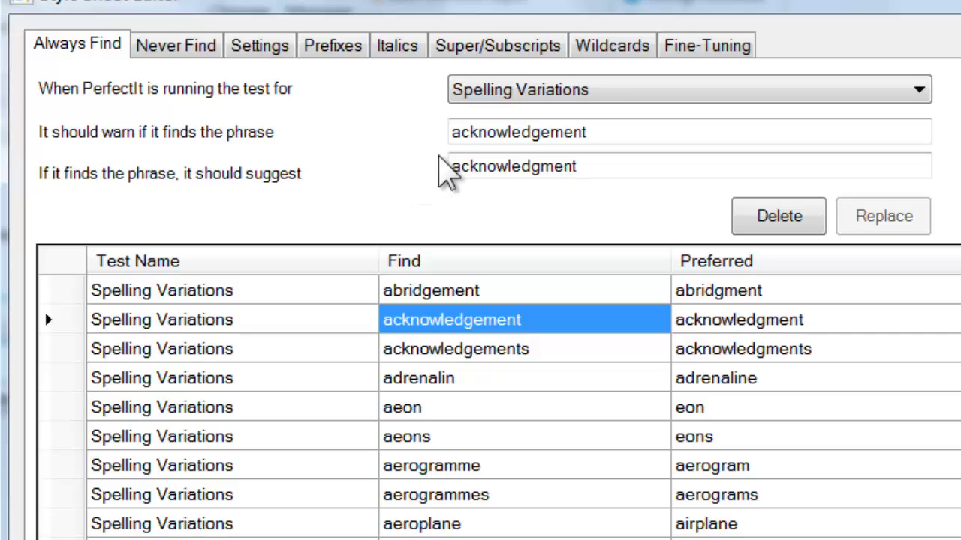
- Add an always-find rule for the Hyphenation of Words test that warns on "co-operation" and suggests "cooperation"
left_click(608, 92)
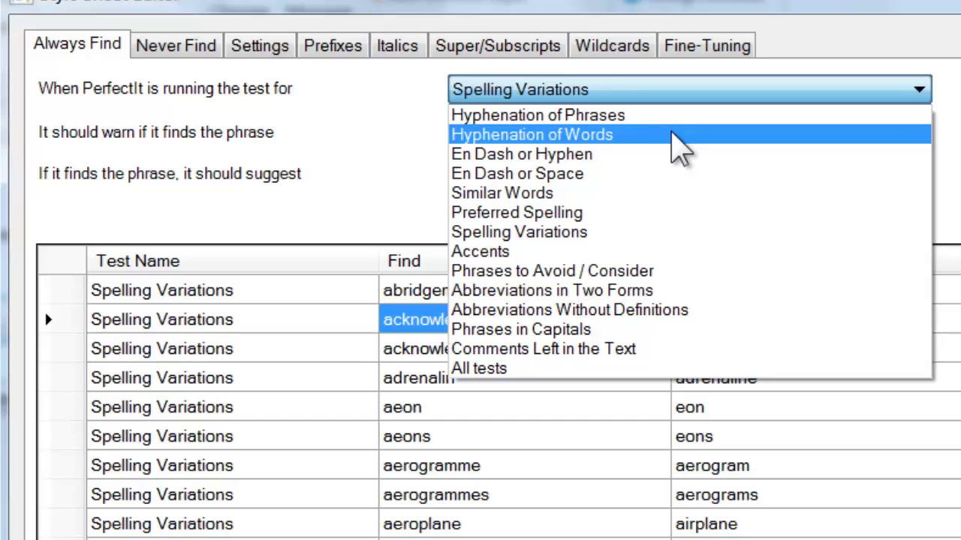
left_click(680, 143)
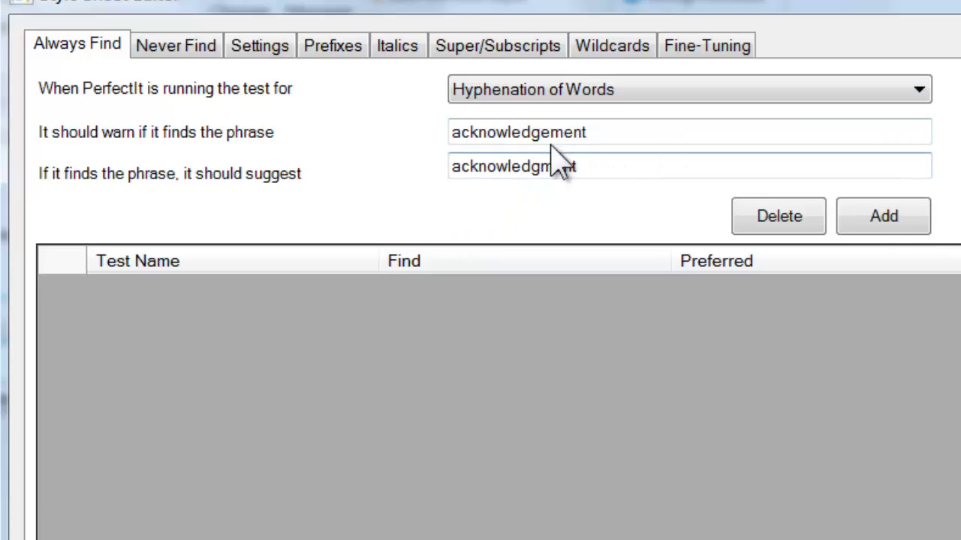
left_click(630, 170)
key("ctrl+a")
key("Delete")
left_click(611, 132)
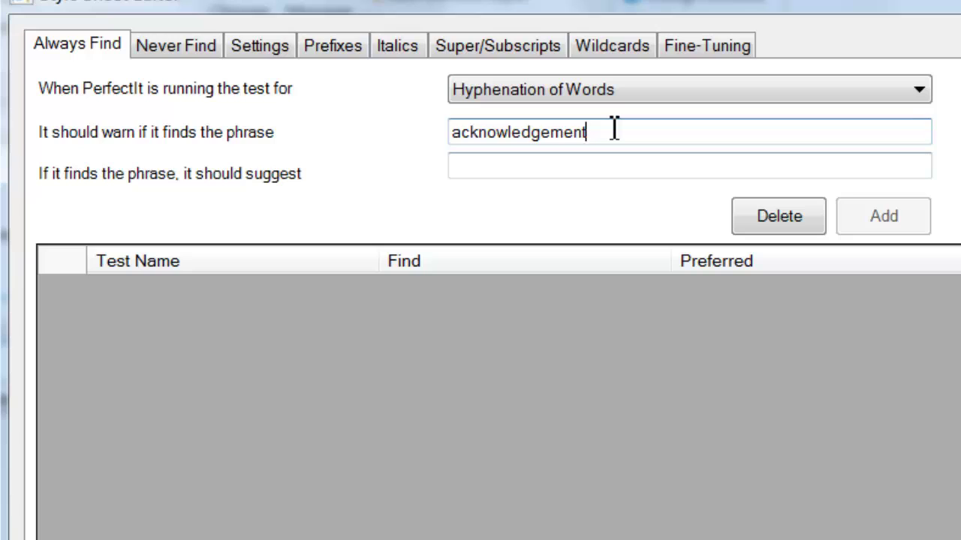
key("ctrl+a")
key("Delete")
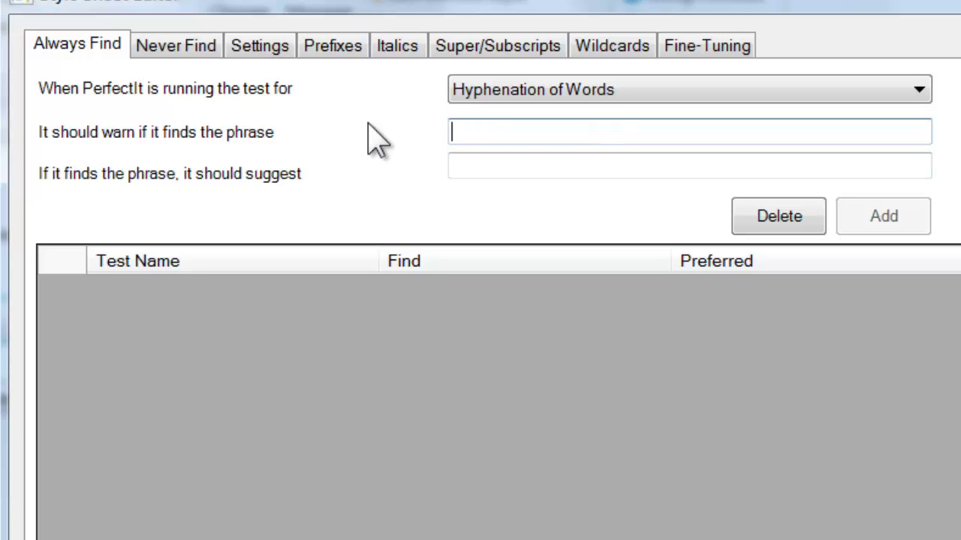
type("co-operation")
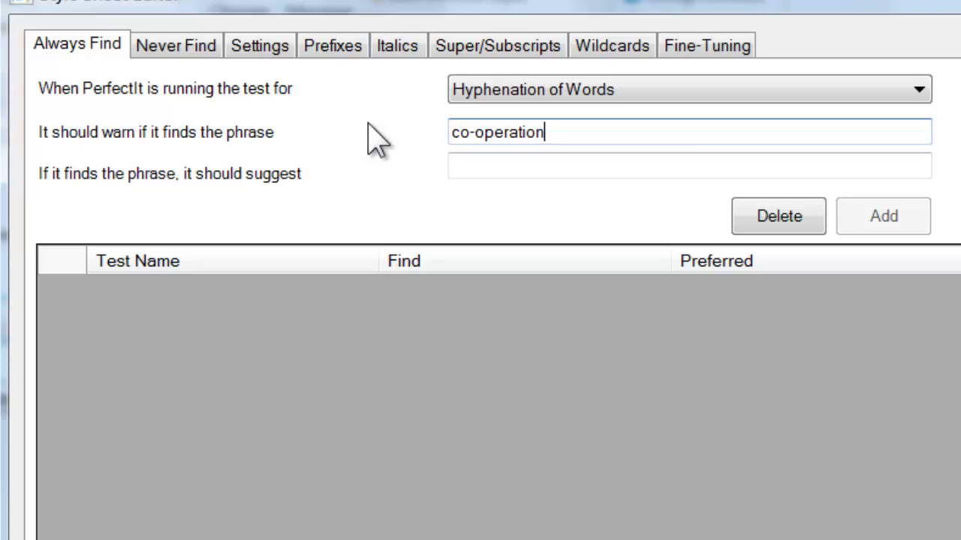
key("Tab")
type("cooperation")
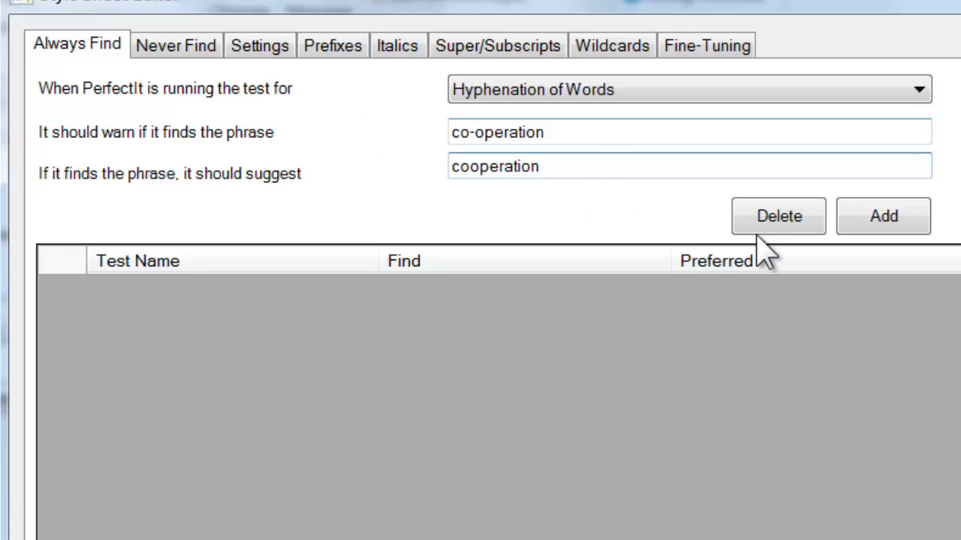
left_click(920, 224)
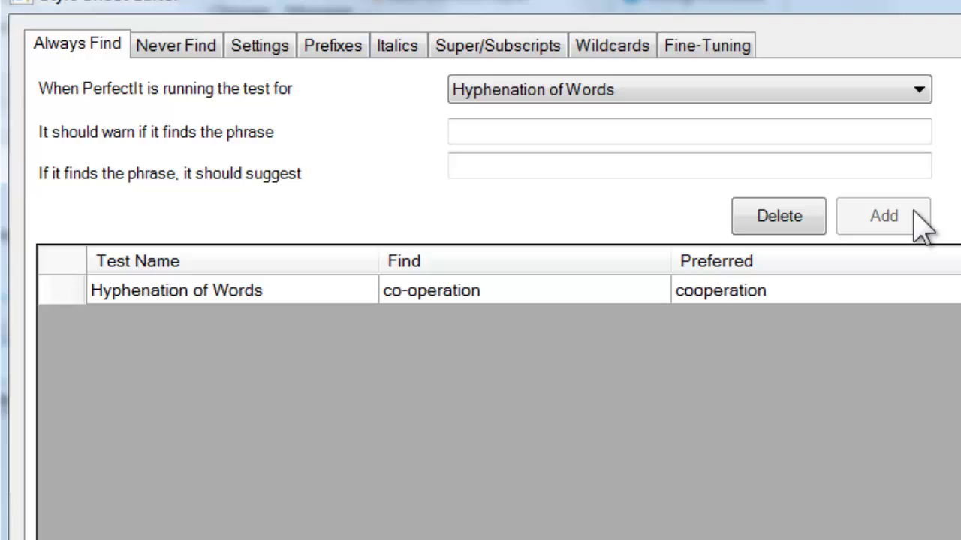
left_click(923, 92)
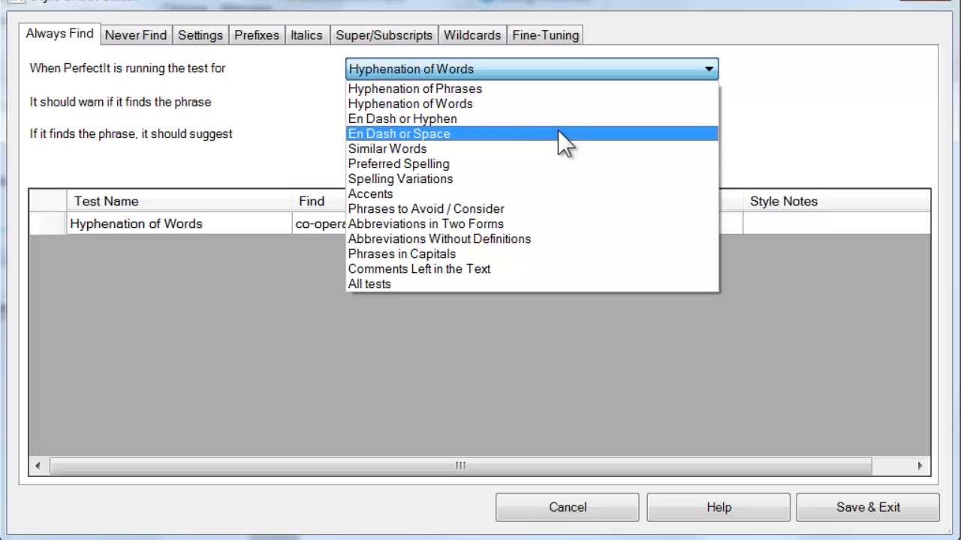
left_click(720, 88)
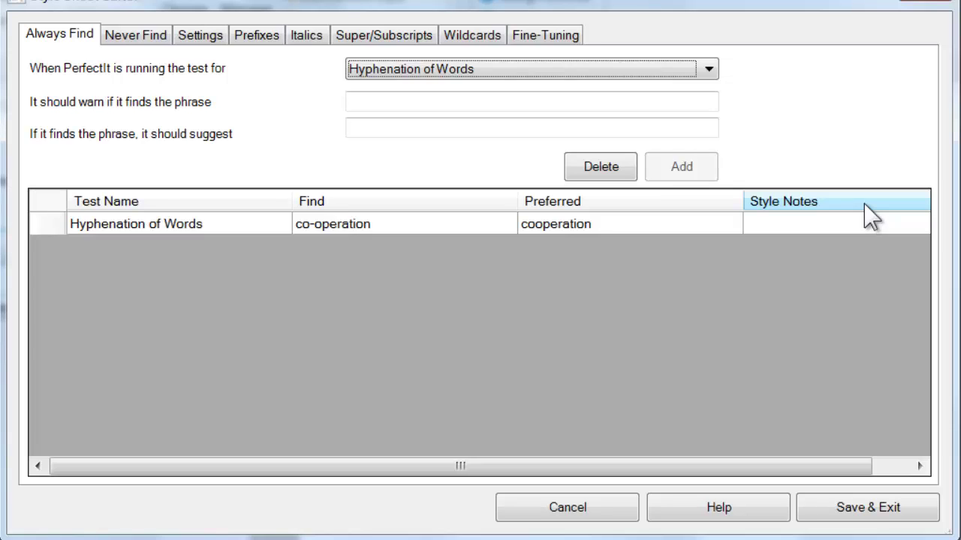
- Add the style note "Unless used in a direct quote." to the co-operation rule
left_click(769, 225)
left_click(820, 225)
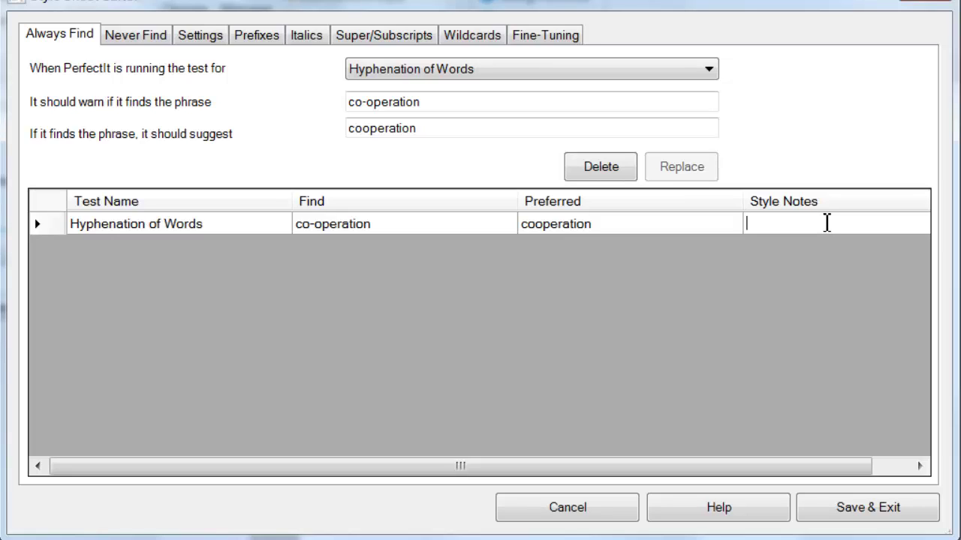
type("Unless used in a direct ")
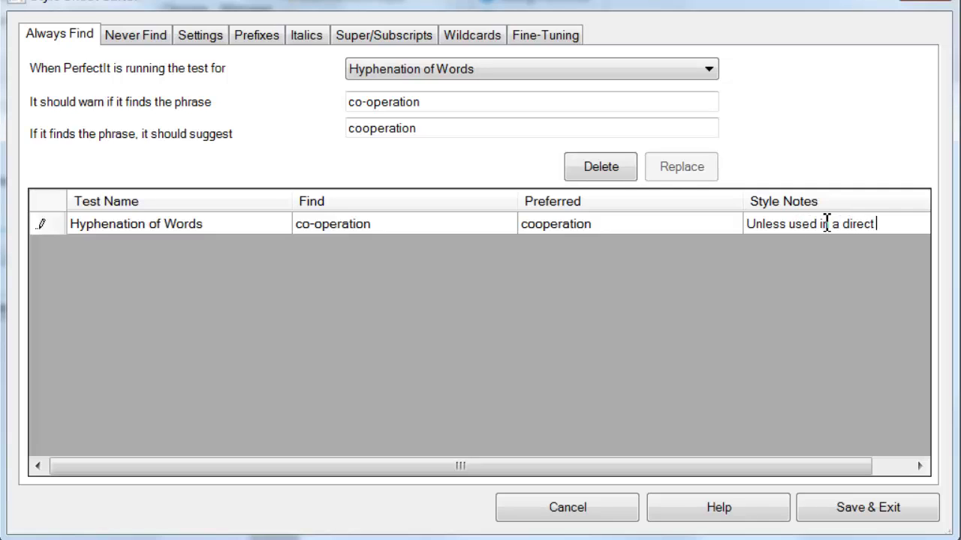
type("quote.")
left_click(640, 229)
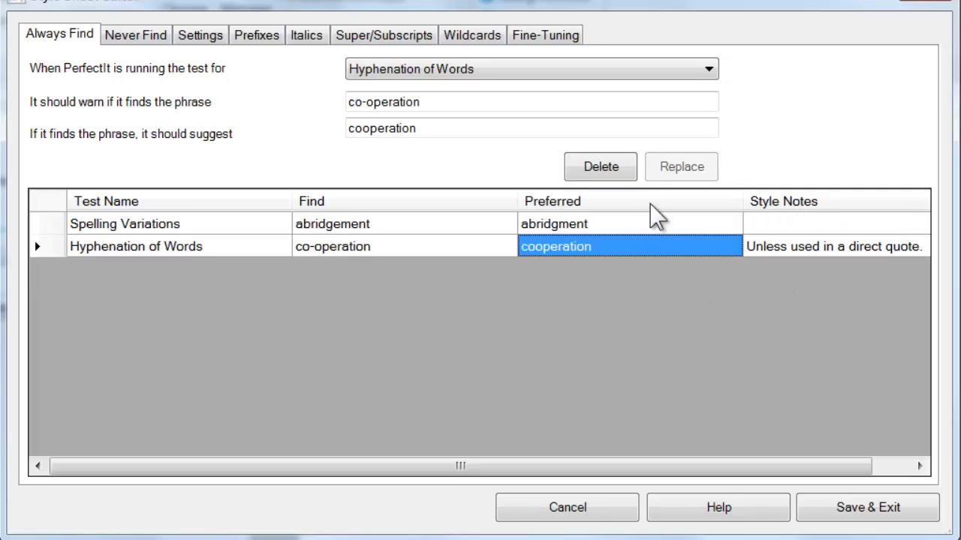
- Begin an always-find rule for the Accents test with "cafe" as the phrase to find and "caf" as the partial suggestion
left_click(709, 69)
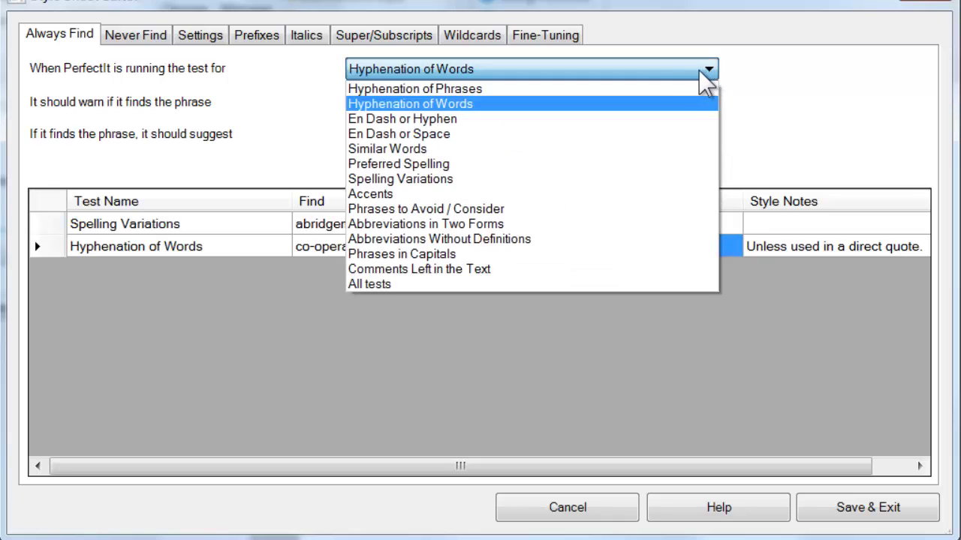
left_click(487, 194)
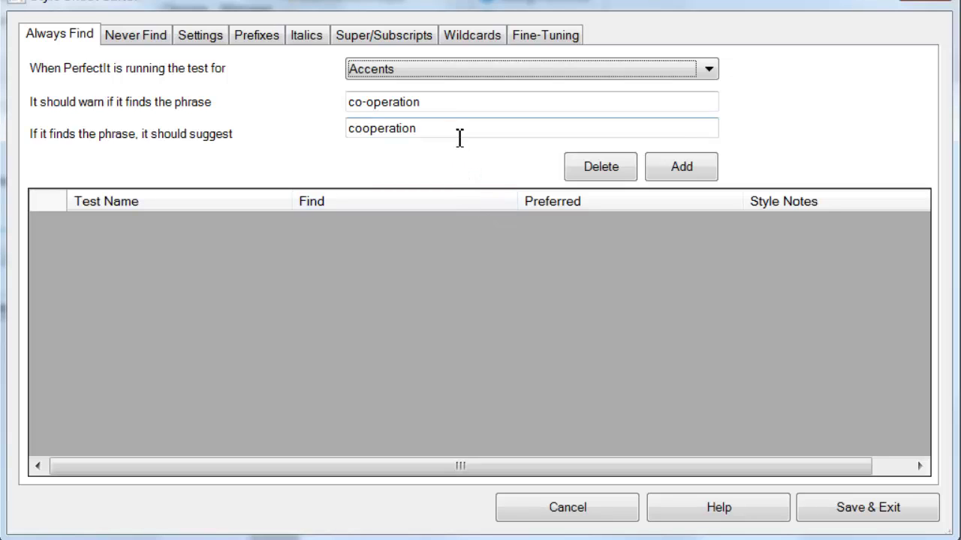
left_click_drag(460, 138, 339, 124)
key("BackSpace")
left_click_drag(458, 109, 334, 85)
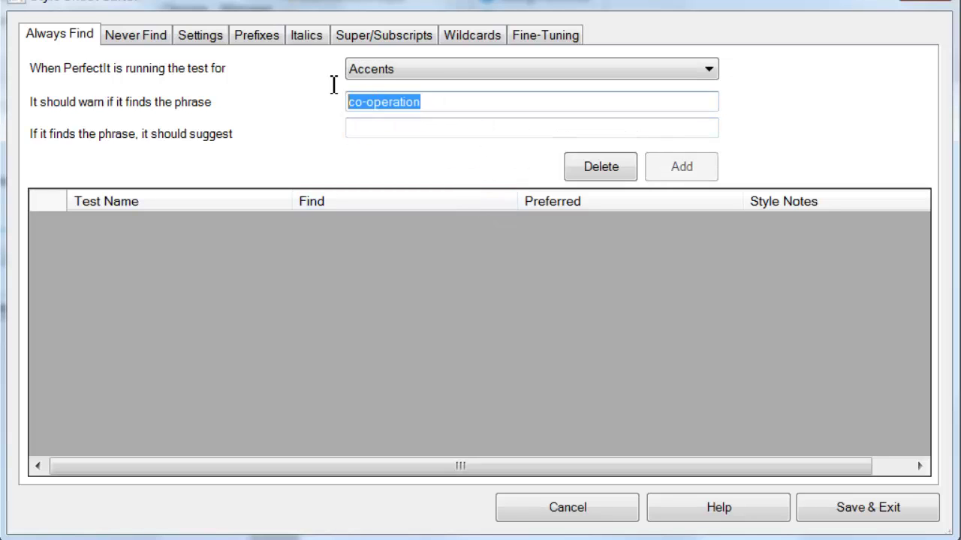
key("BackSpace")
type("cafe")
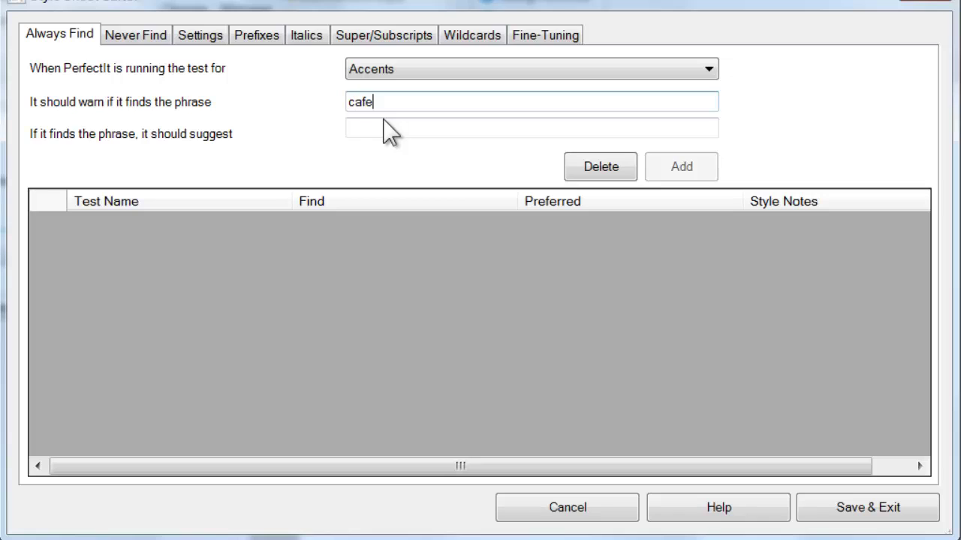
left_click(389, 132)
type("c")
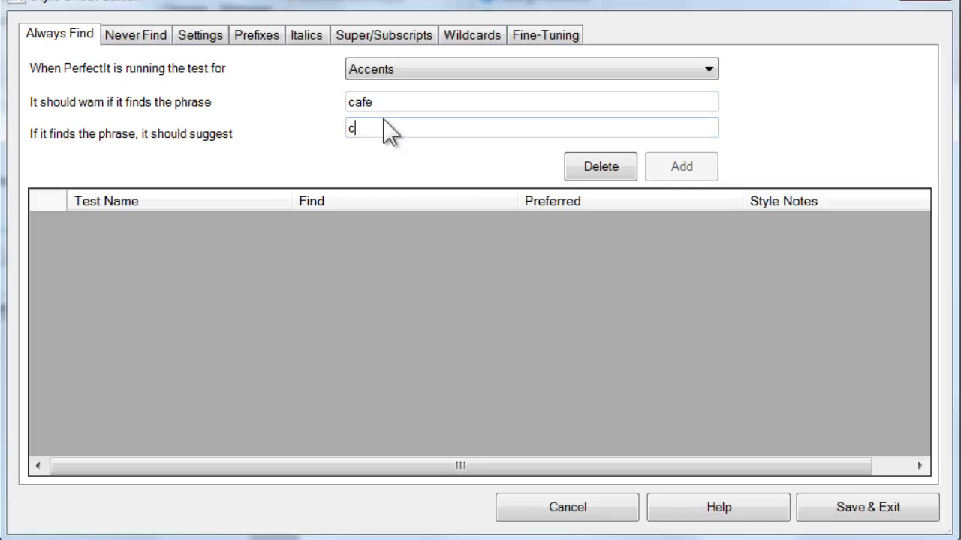
type("af")
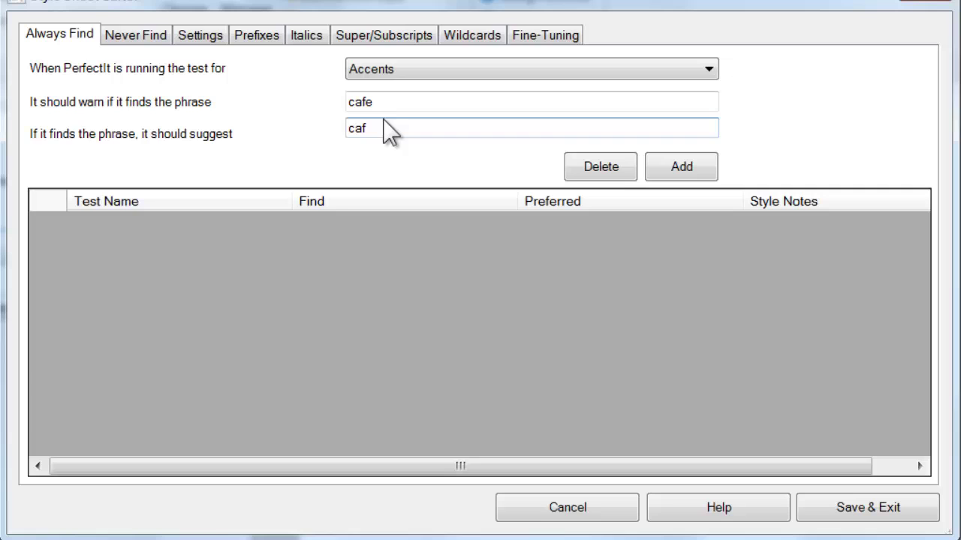
- Insert the Acute special characters into the wildcard suggestion and copy the "é" from them
left_click(472, 38)
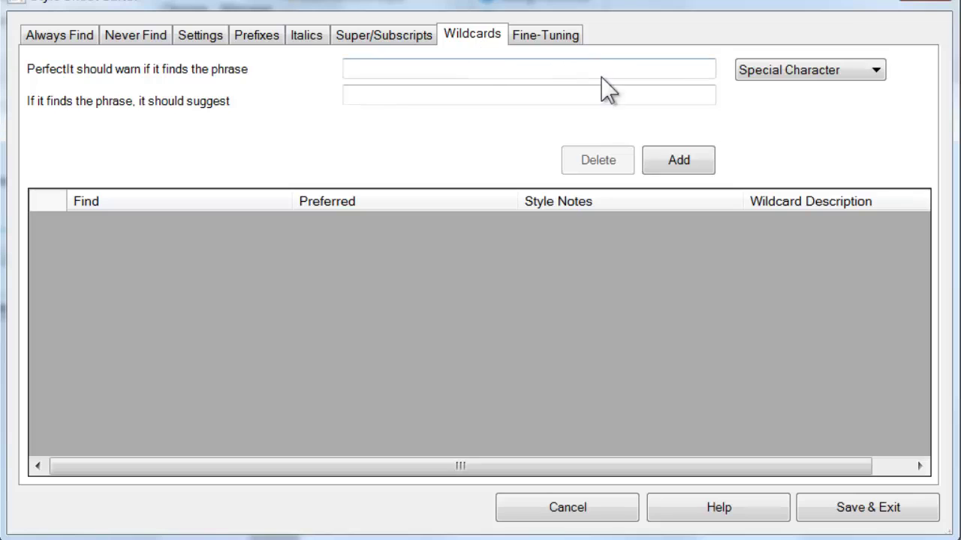
left_click(878, 75)
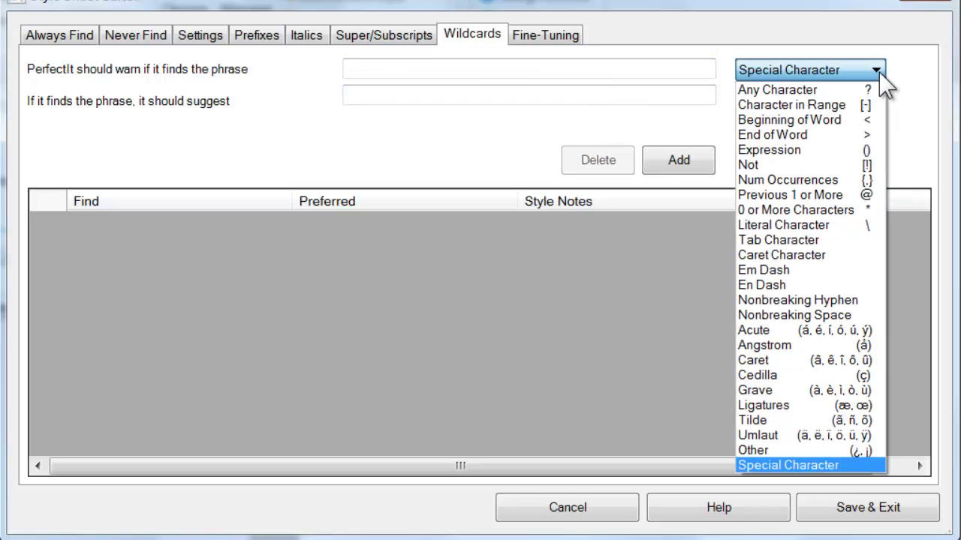
left_click(796, 330)
left_click(358, 94)
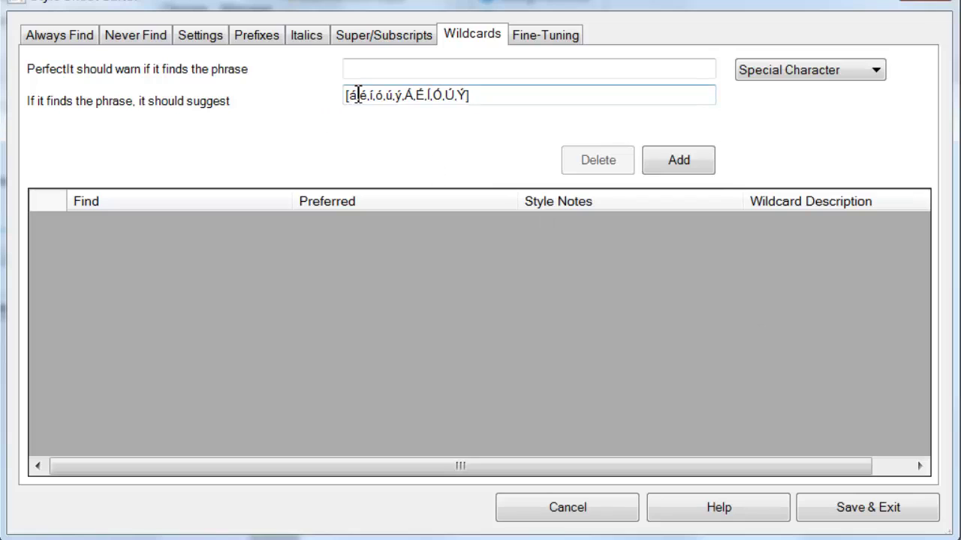
left_click_drag(357, 94, 367, 94)
right_click(363, 96)
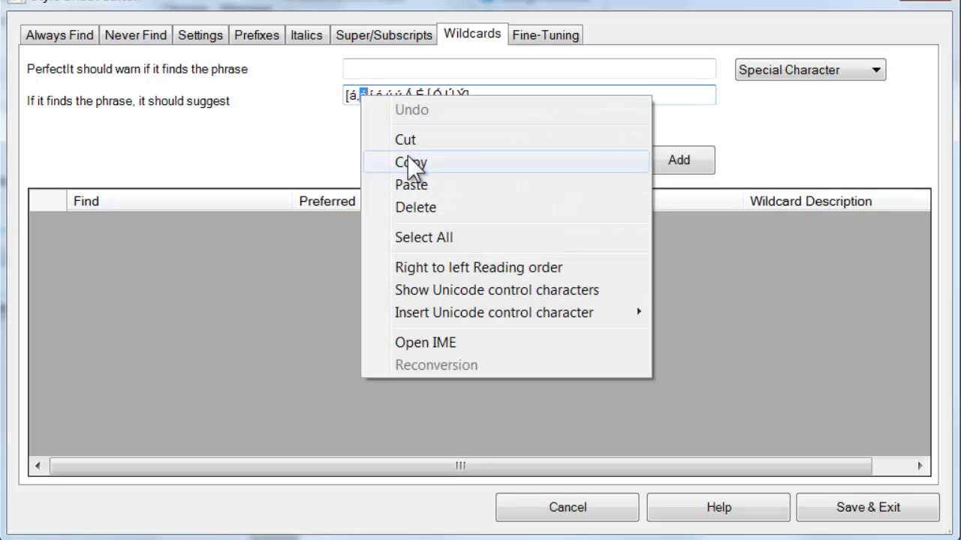
left_click(407, 160)
- Complete the Accents rule's suggestion as "café" with the copied "é" and add the rule to the always-find list
left_click(66, 35)
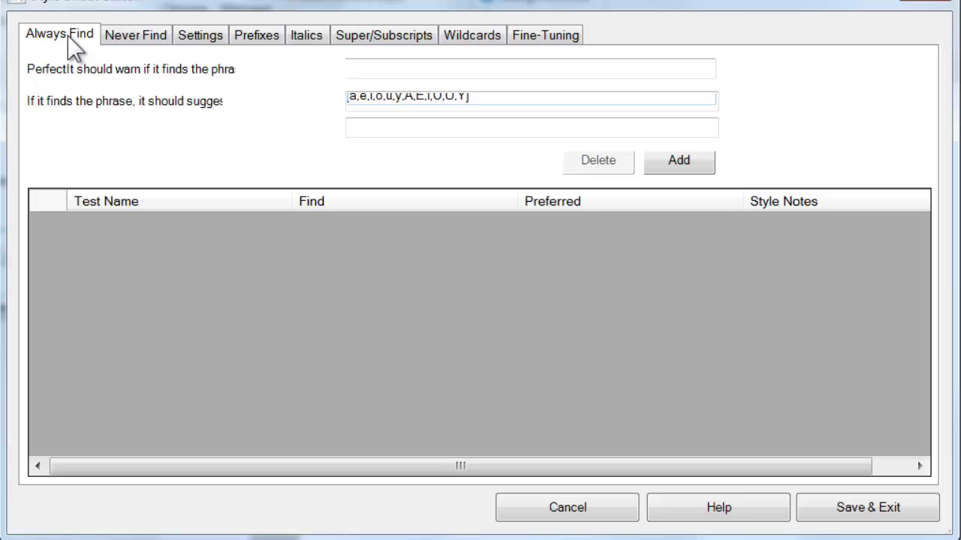
left_click(388, 130)
right_click(385, 130)
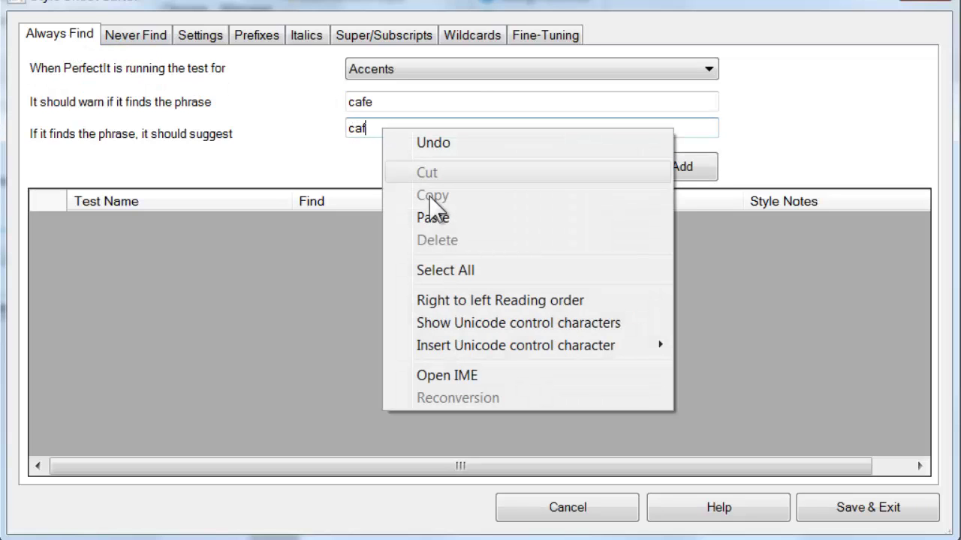
left_click(432, 218)
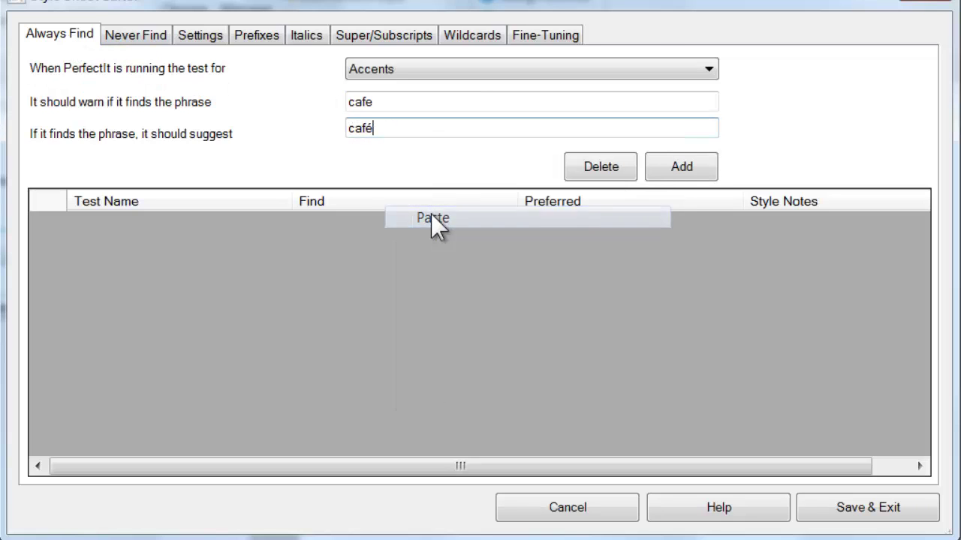
left_click(682, 167)
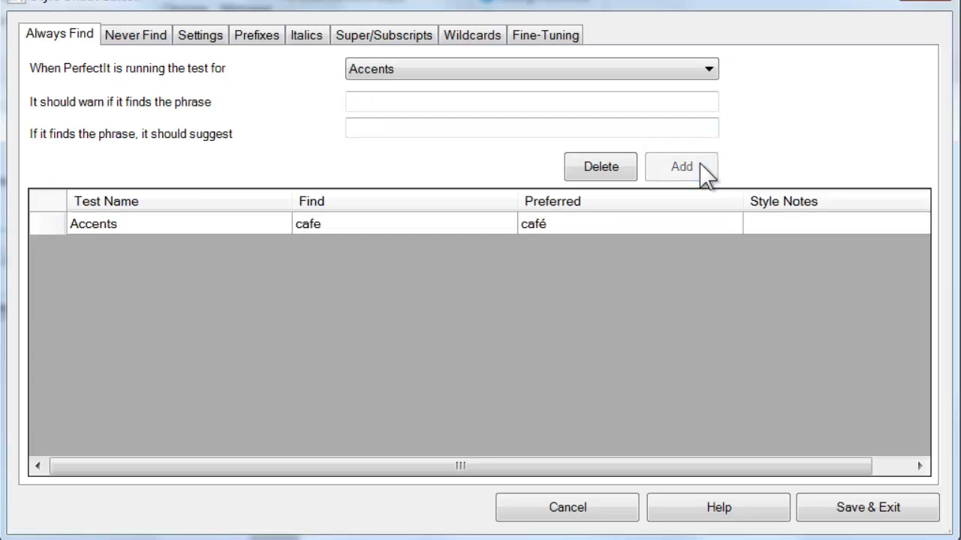
- Add an always-find rule for the Phrases in Capitals test that suggests "internet"
left_click(710, 72)
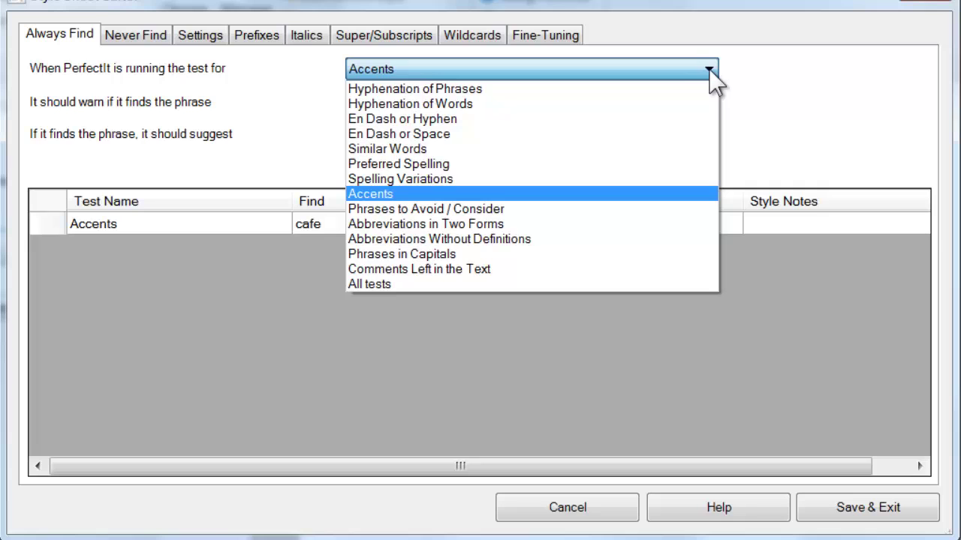
left_click(477, 253)
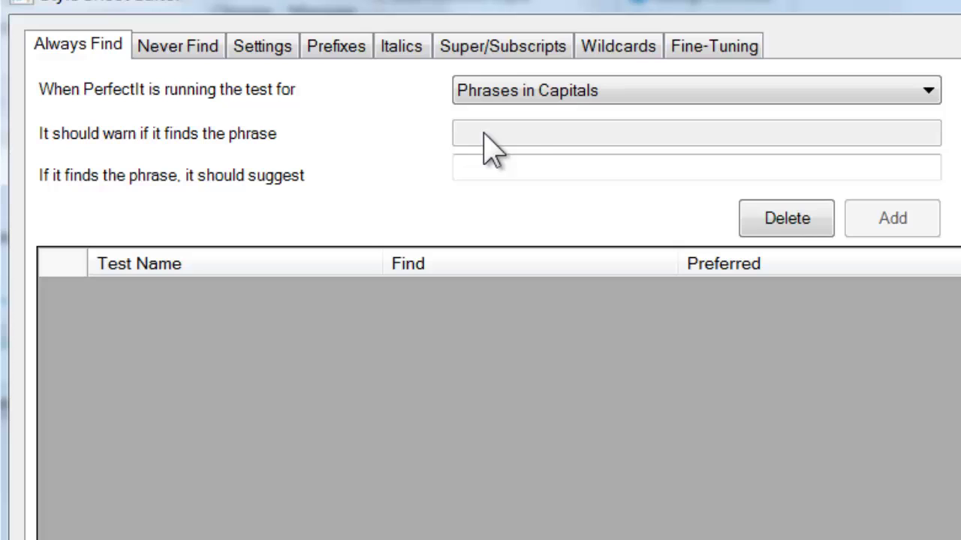
left_click(484, 171)
type("inte")
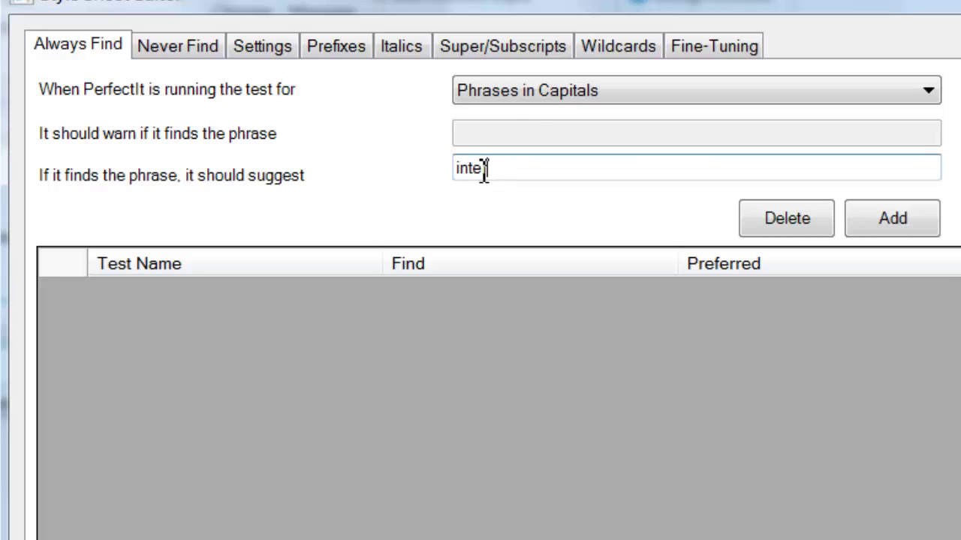
type("rnet")
left_click(891, 219)
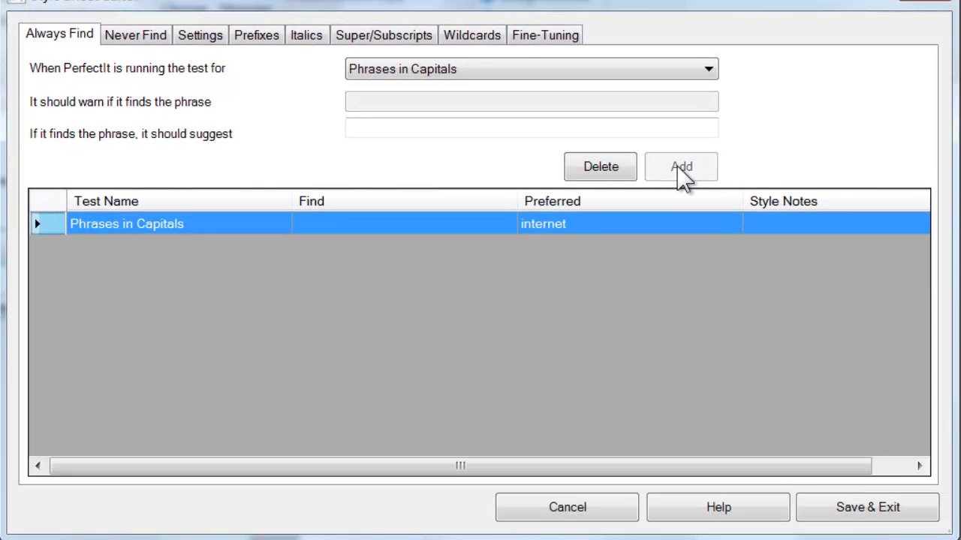